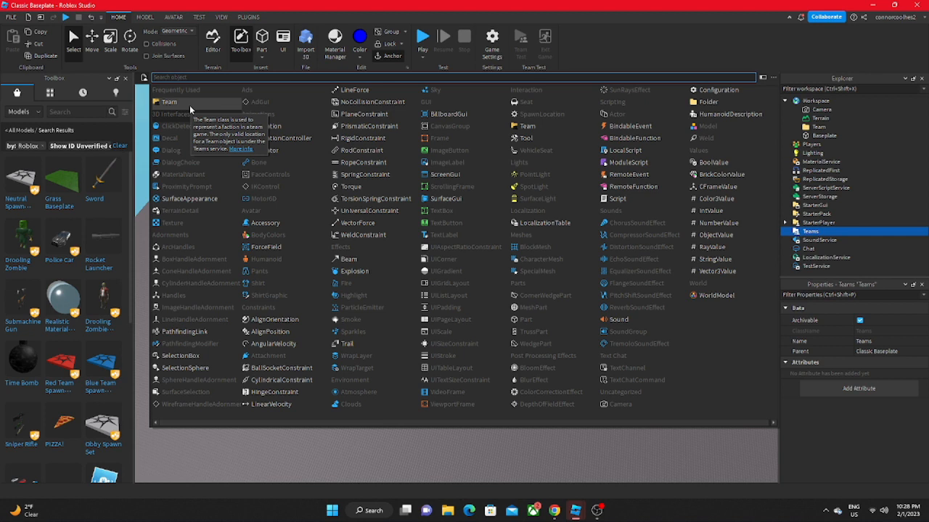
Step: Add a Team object to the Teams service and insert a spawn location on the baseplate
left_click(190, 105)
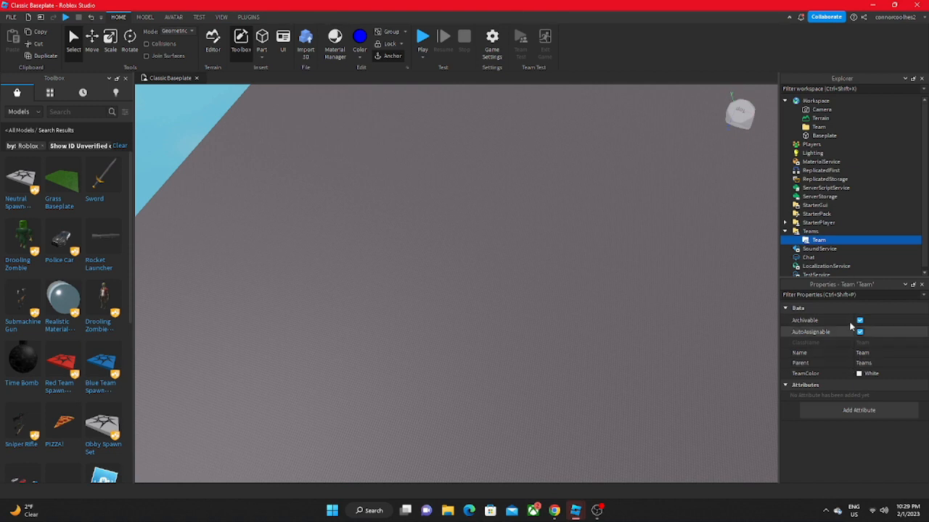
left_click(145, 17)
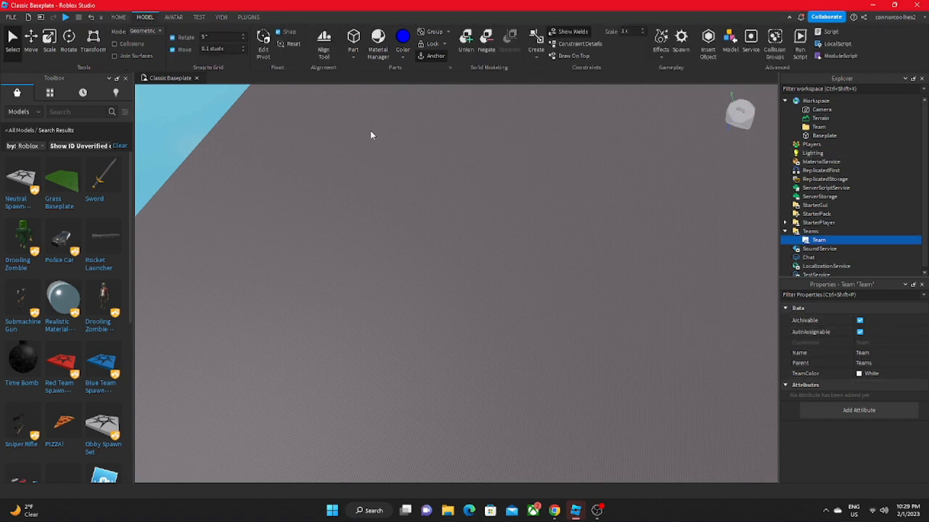
left_click(681, 43)
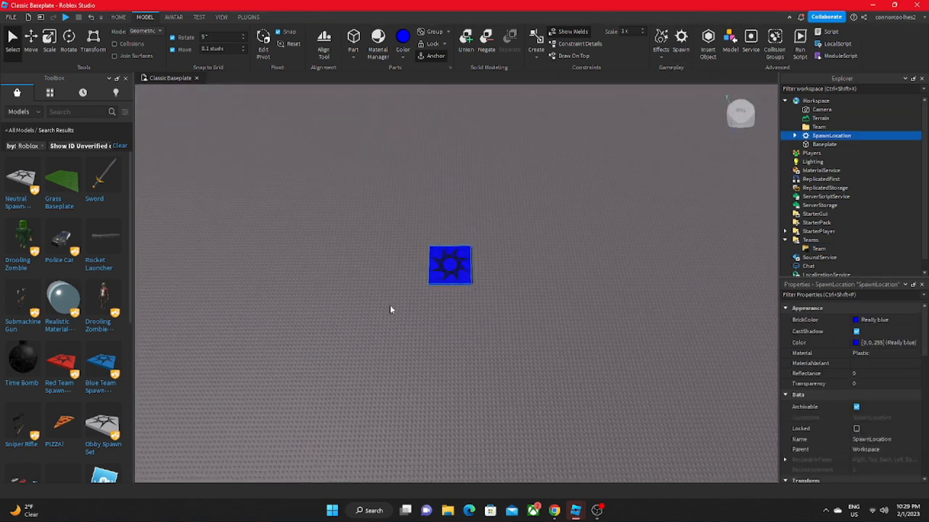
scroll(458, 304, "up", 5)
scroll(459, 305, "down", 4)
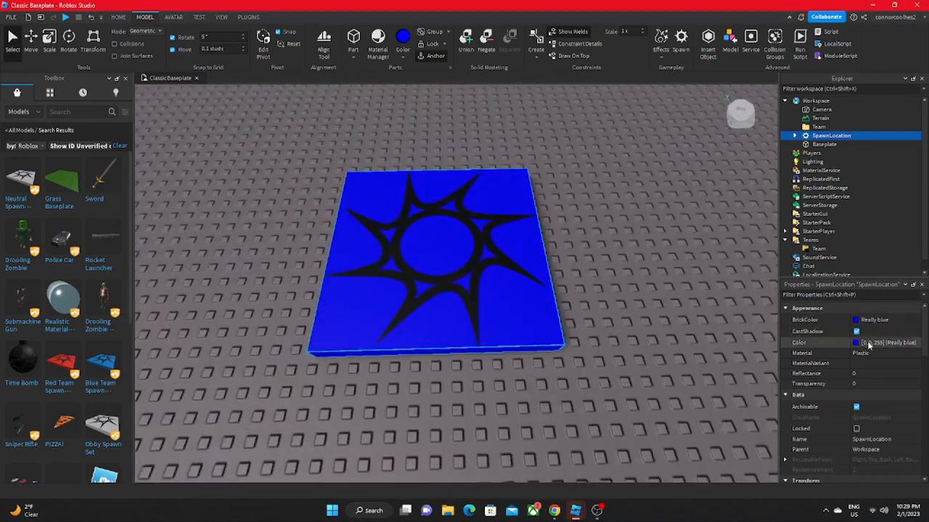
left_click(869, 343)
key("ctrl+c")
right_click(878, 343)
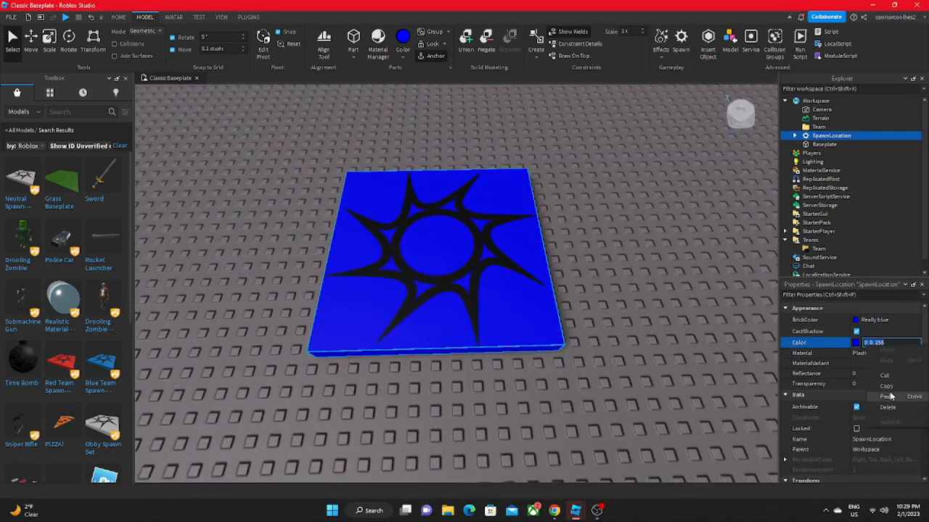
left_click(888, 396)
Step: Move the SpawnLocation into the Team folder in the Workspace
left_click(812, 135)
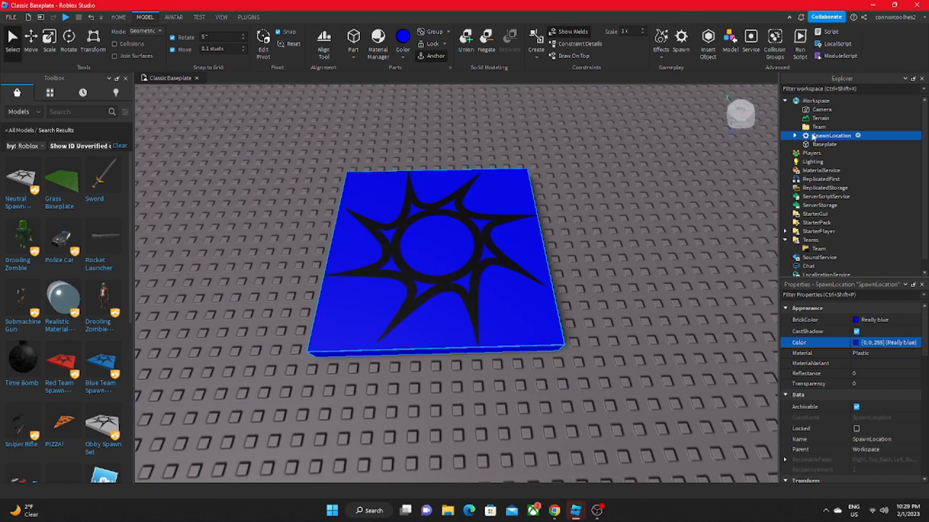
left_click_drag(812, 135, 818, 127)
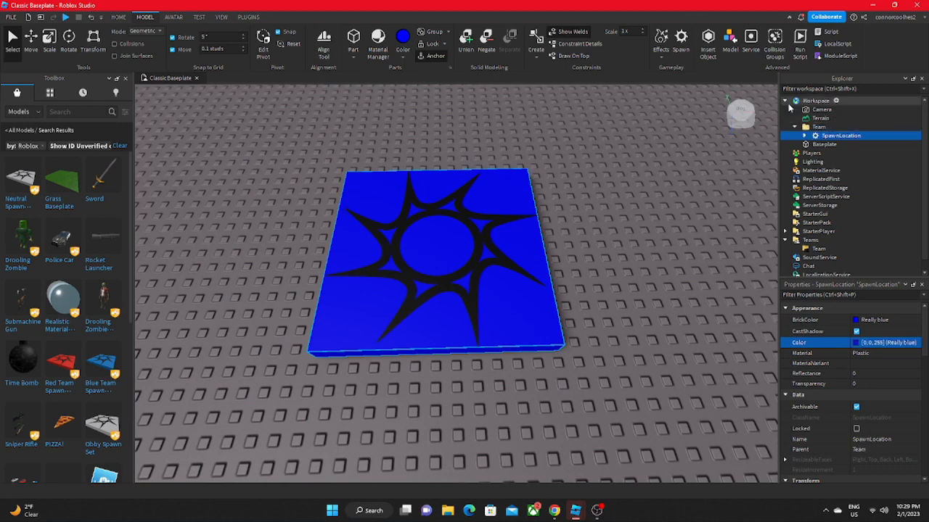
left_click(784, 101)
Step: Set the TeamColor of the Team object under Teams to Really blue
left_click(818, 206)
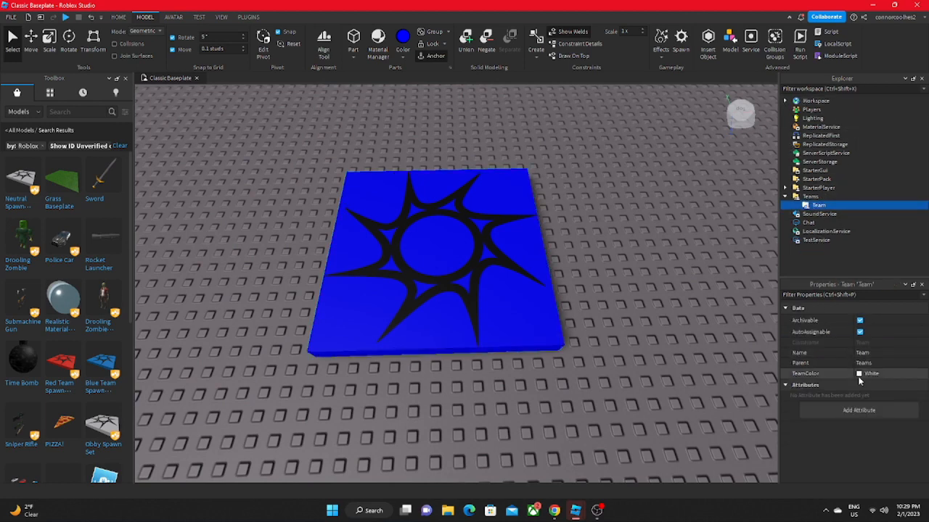
left_click(863, 374)
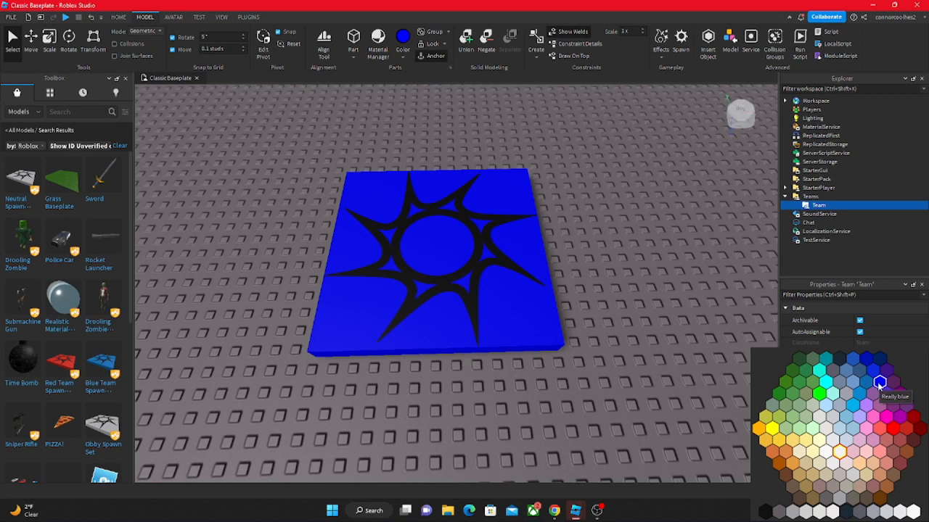
left_click(880, 383)
Step: Set the TeamColor of the SpawnLocation in the Workspace's Team folder to Really blue
left_click(806, 101)
left_click(791, 109)
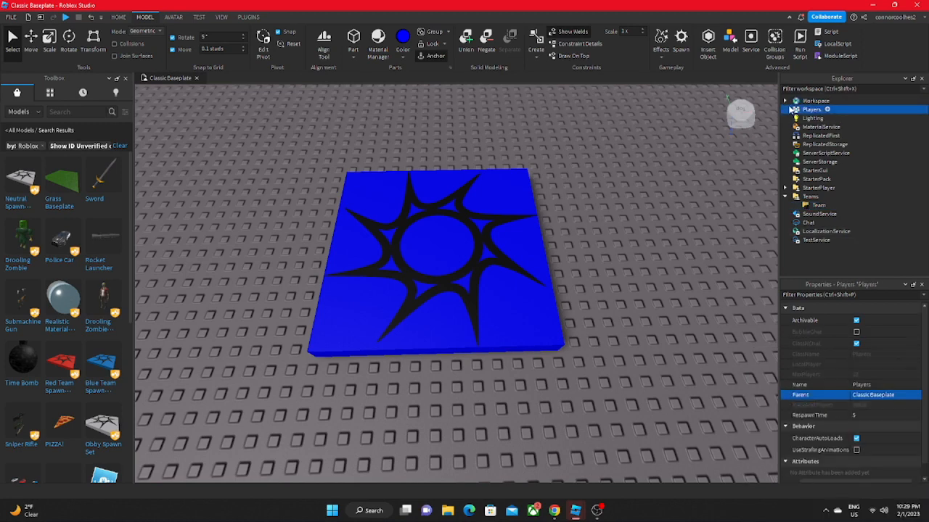
left_click(811, 100)
left_click(785, 101)
left_click(835, 135)
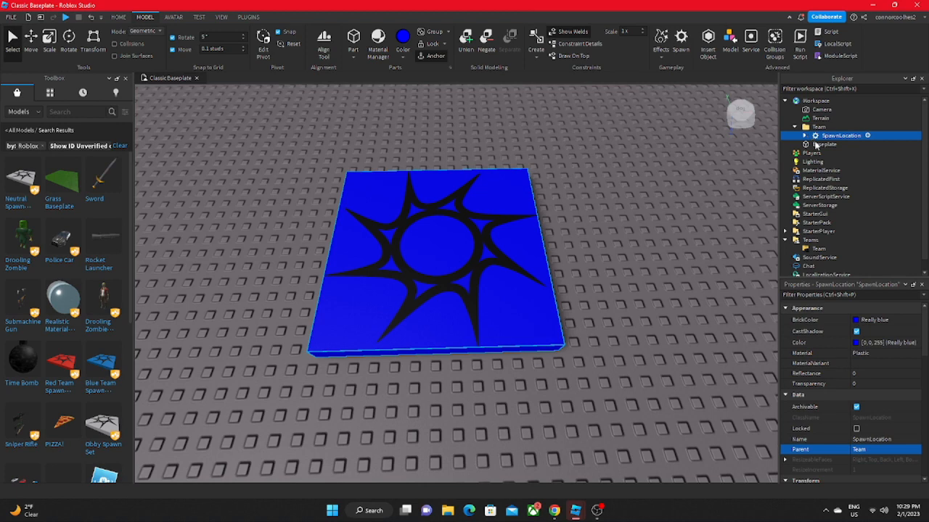
scroll(843, 407, "down", 6)
scroll(853, 413, "up", 4)
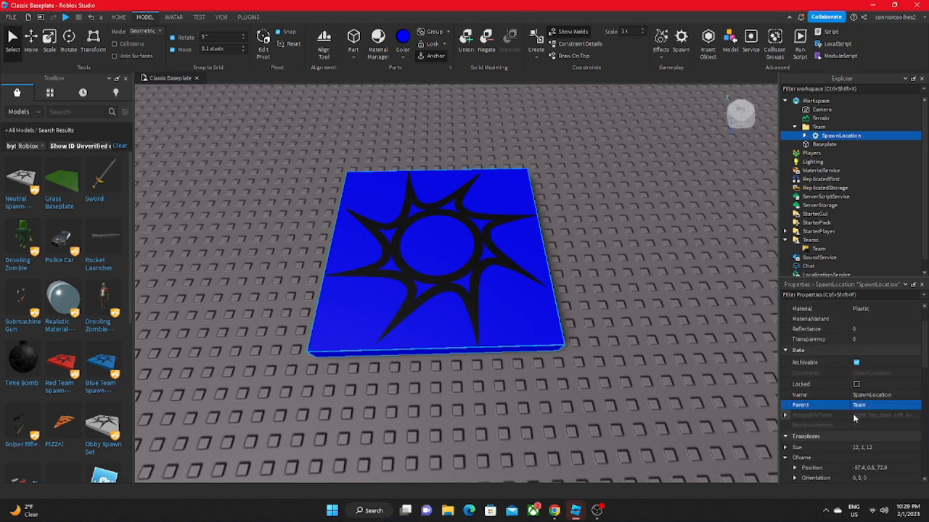
scroll(831, 428, "up", 2)
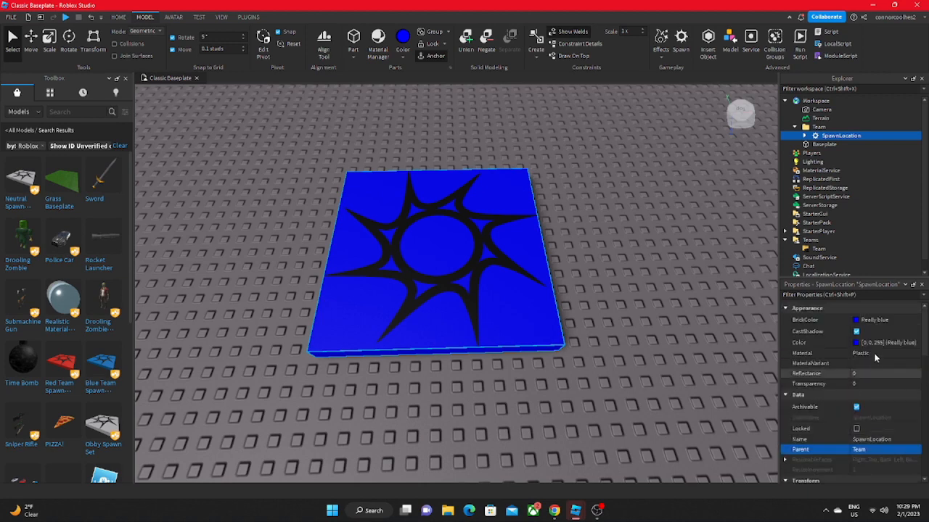
scroll(842, 370, "down", 2)
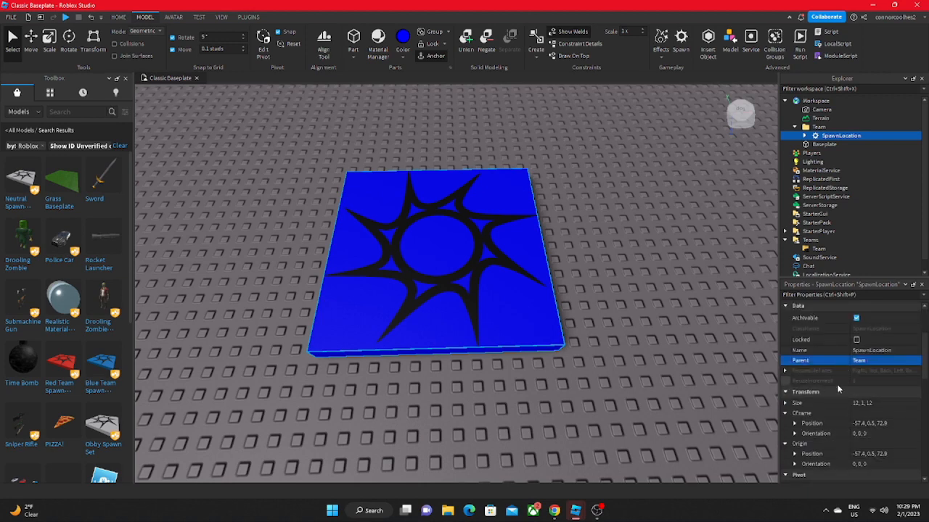
scroll(852, 406, "up", 2)
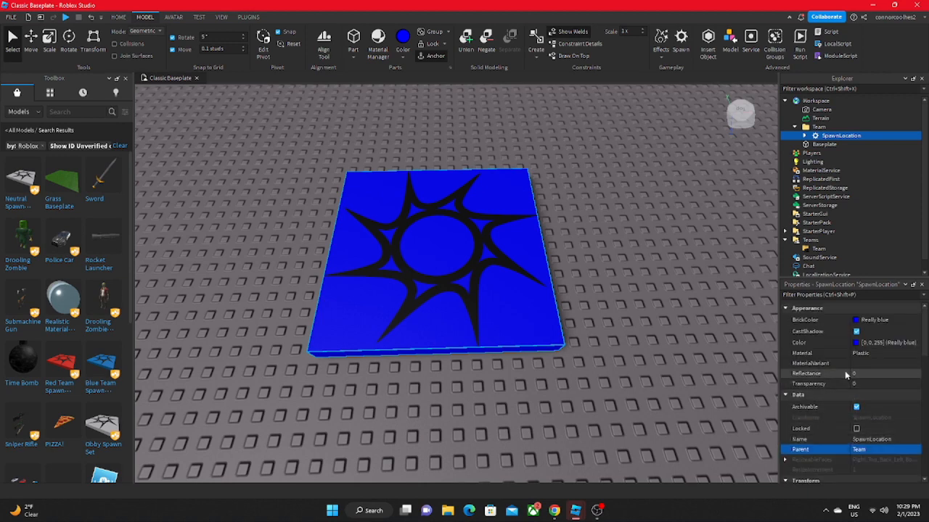
scroll(850, 355, "down", 5)
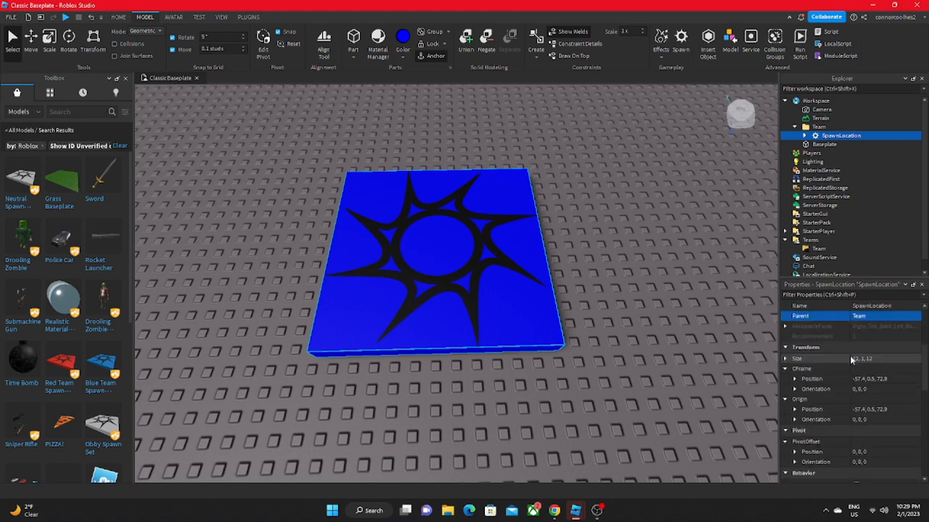
scroll(863, 377, "down", 5)
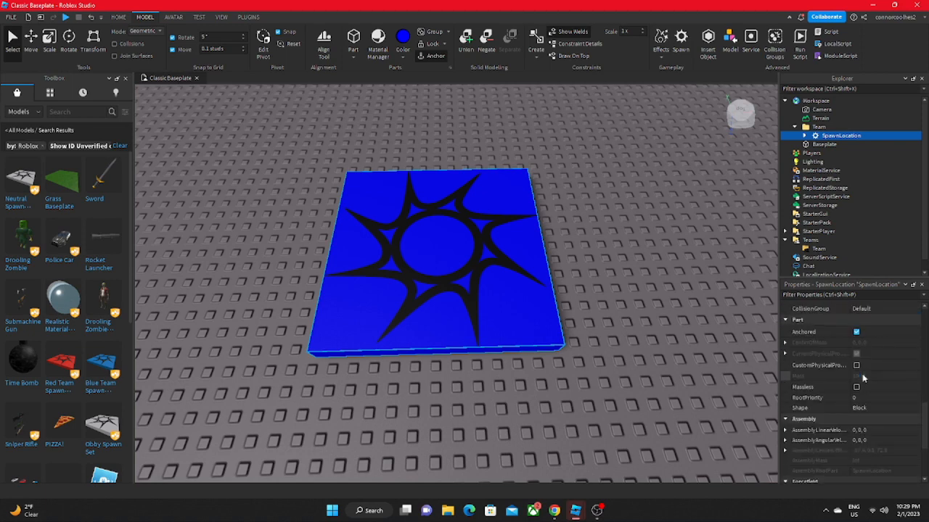
scroll(846, 403, "up", 1)
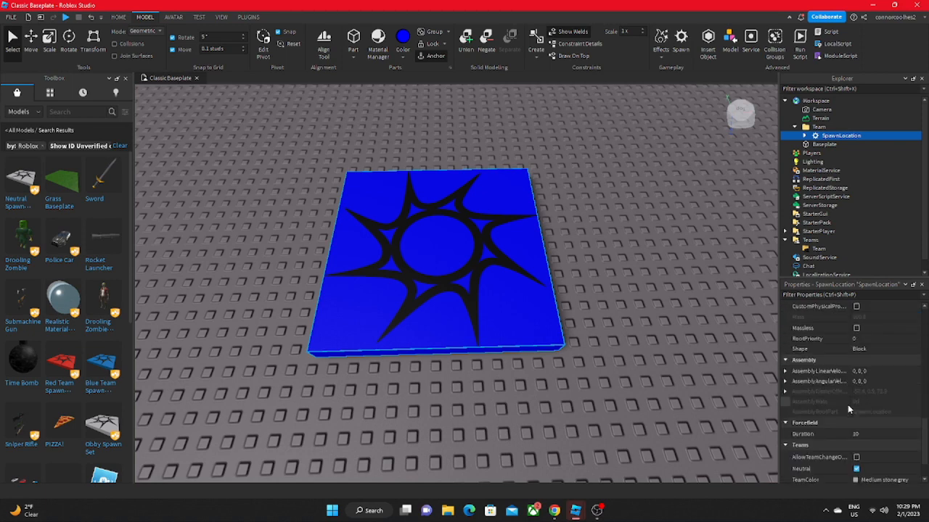
scroll(846, 417, "down", 1)
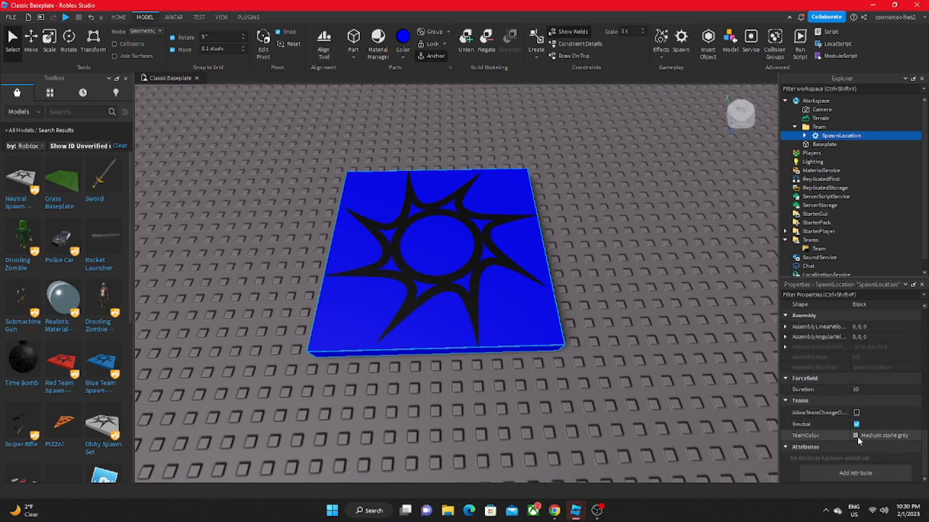
left_click(858, 437)
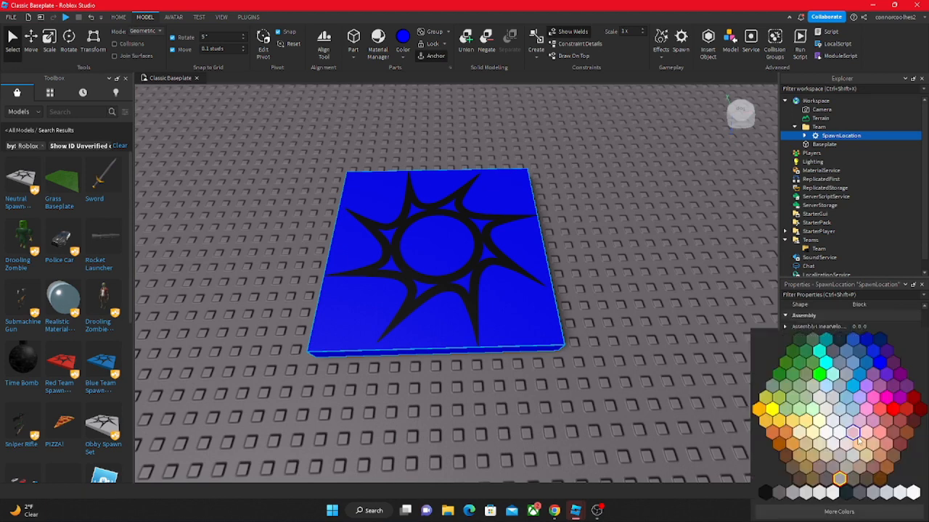
left_click(880, 365)
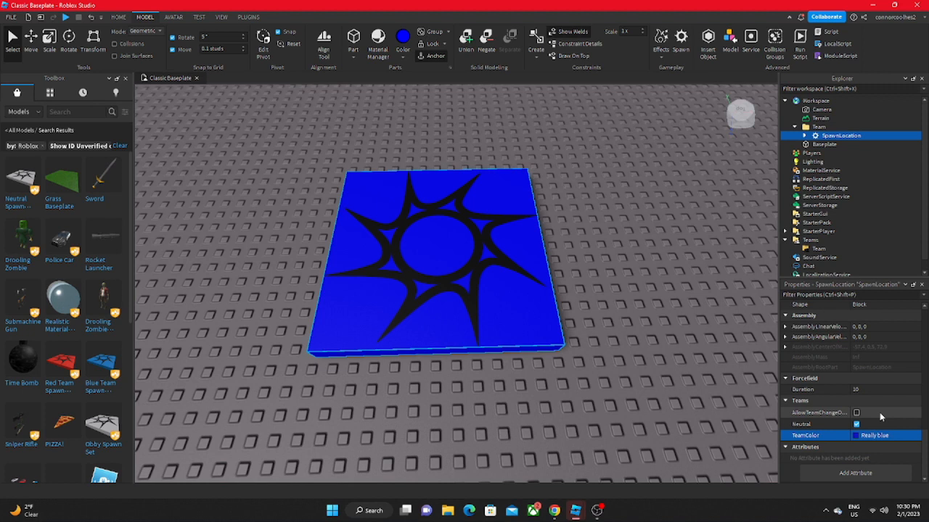
Step: Compare the Team object's color with the SpawnLocation's, and turn off the SpawnLocation's Neutral property
left_click(815, 249)
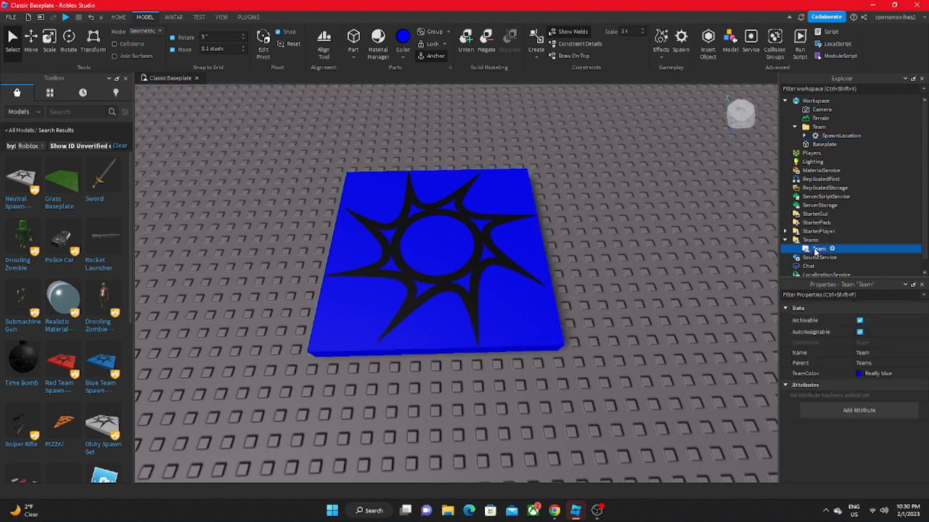
left_click(822, 137)
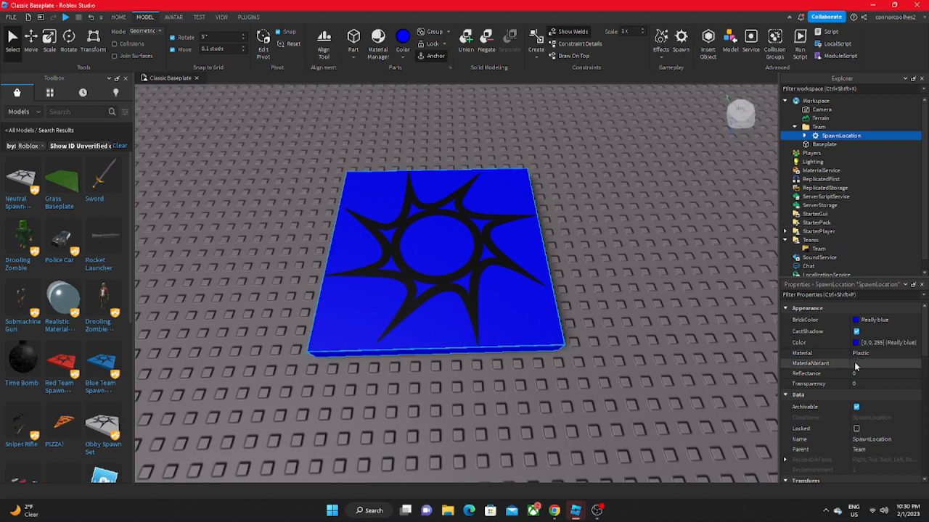
scroll(854, 361, "down", 10)
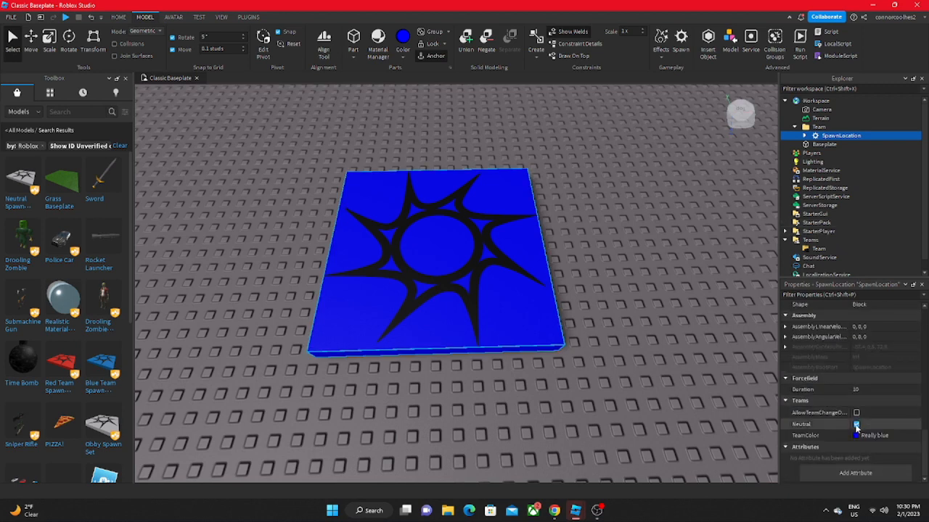
left_click(856, 426)
scroll(667, 314, "down", 5)
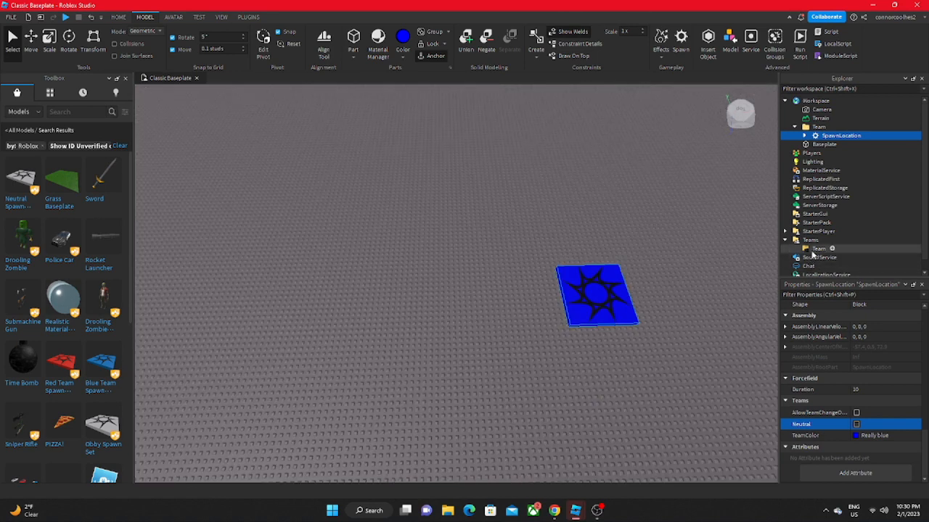
Step: Playtest the game, check the character's team and spawn pad while walking around, and stop the test
left_click(119, 17)
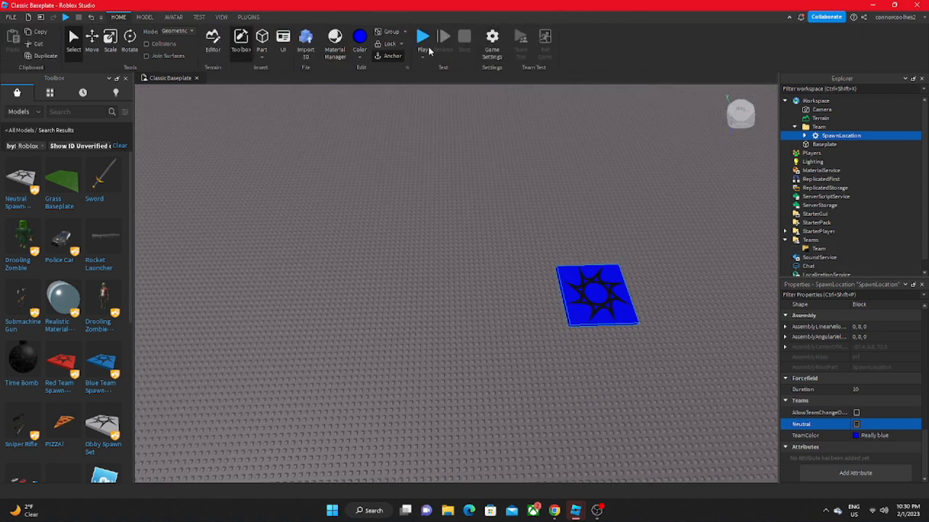
left_click(421, 41)
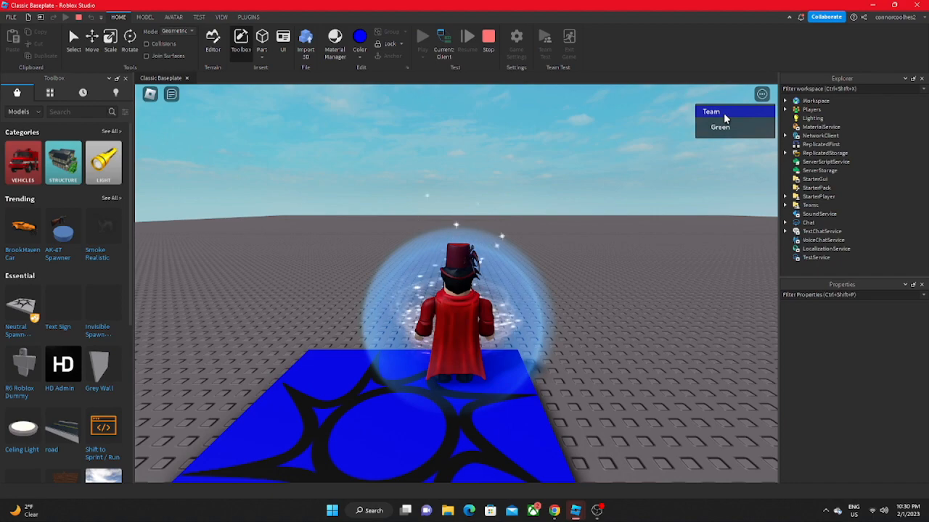
right_click_drag(415, 218, 416, 222)
key("a")
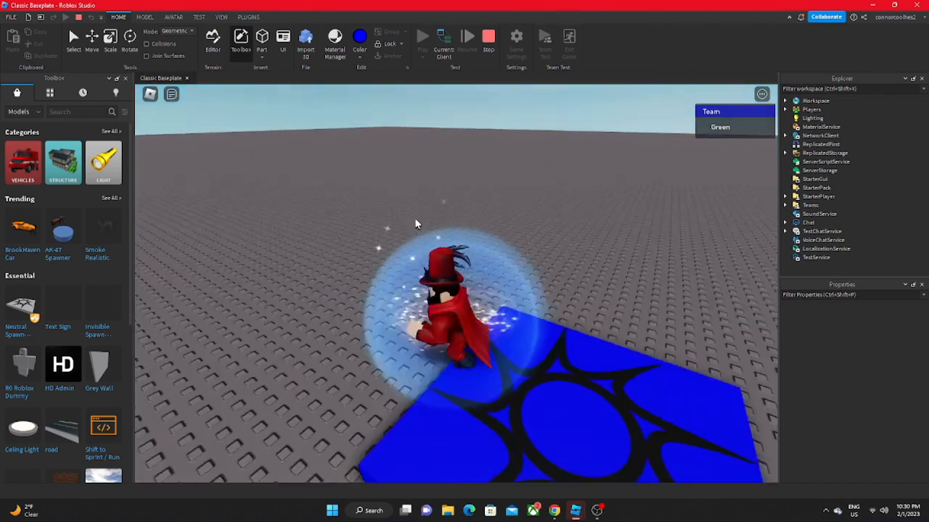
key("s")
key("d")
right_click_drag(462, 204, 463, 204)
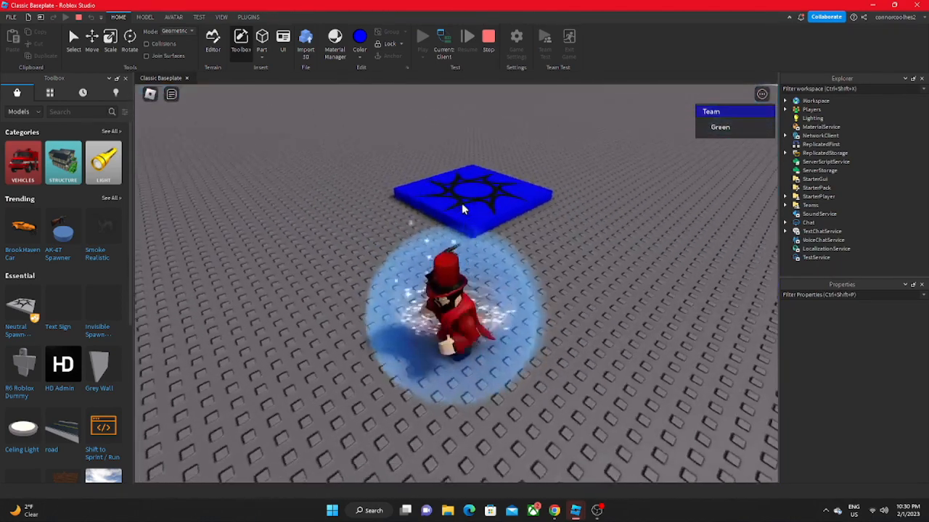
key("w")
key("a")
key("space")
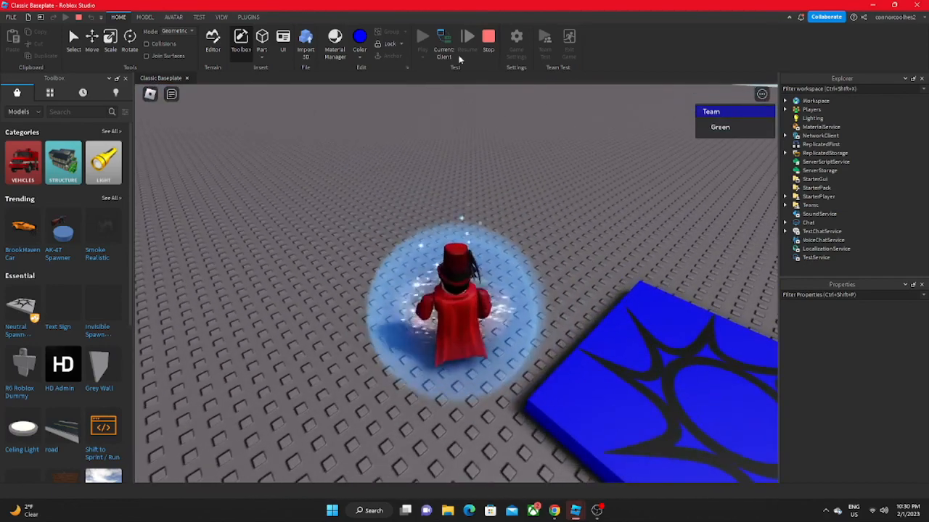
left_click(496, 50)
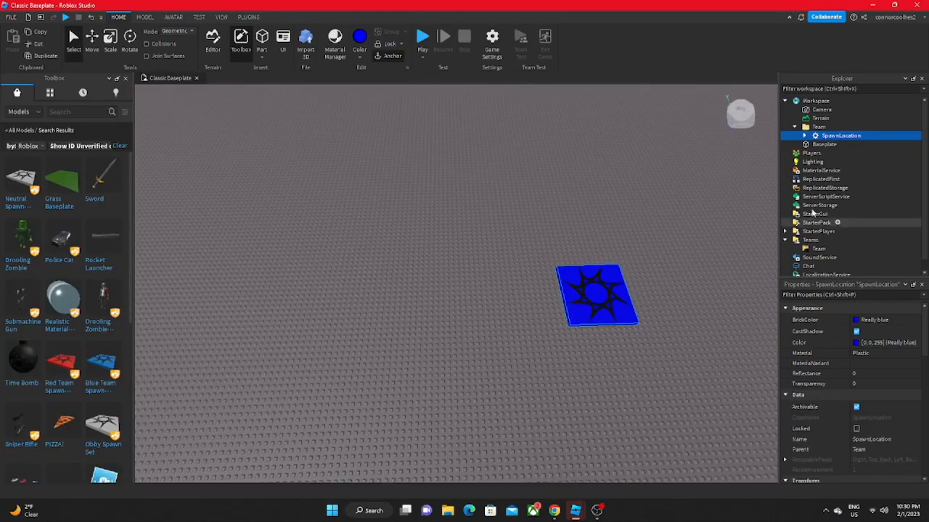
Step: Rename the Team object under Teams to "Blue Team"
scroll(805, 233, "down", 1)
left_click(806, 236)
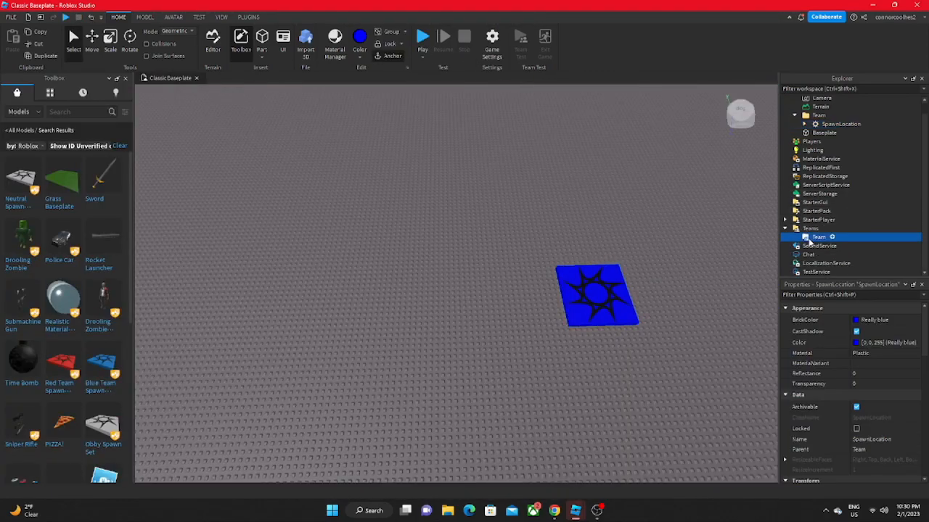
left_click(862, 353)
type("Bl")
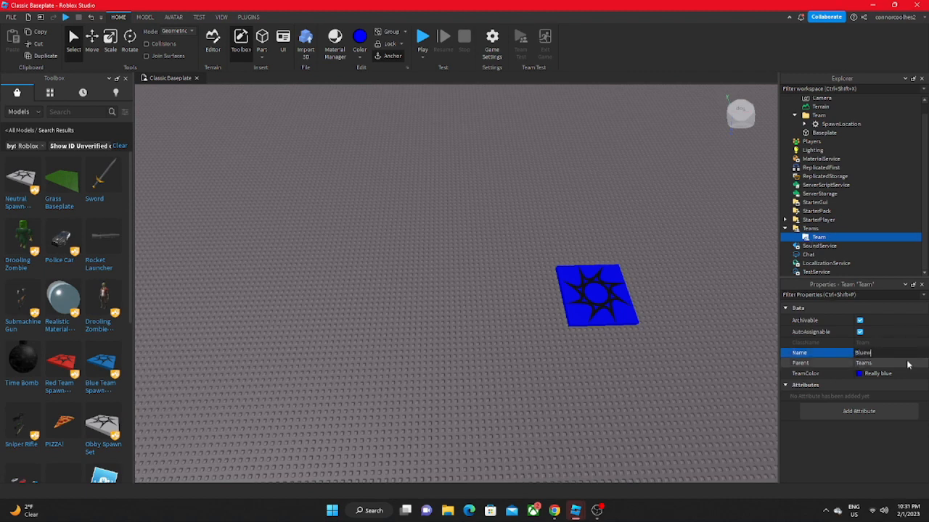
type("ue Team")
key("Return")
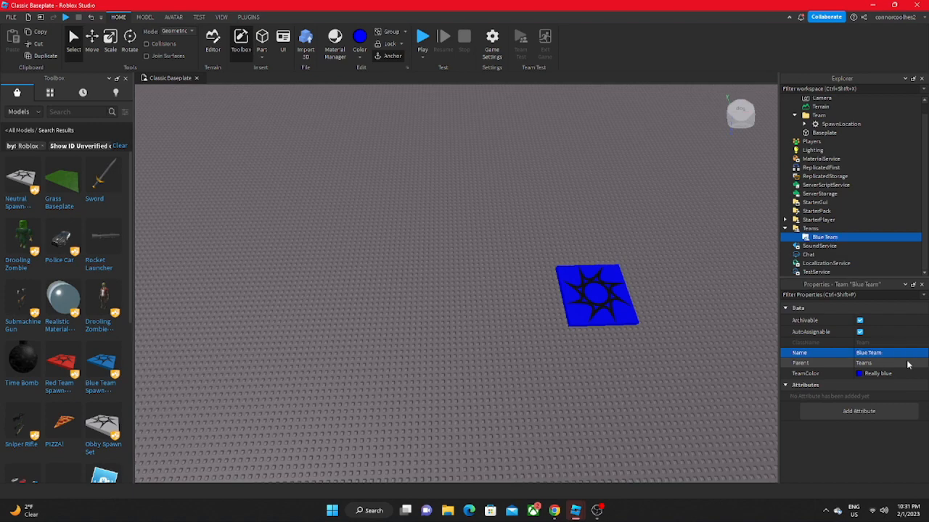
Step: Playtest the game again to check the renamed team in the player list
left_click(422, 40)
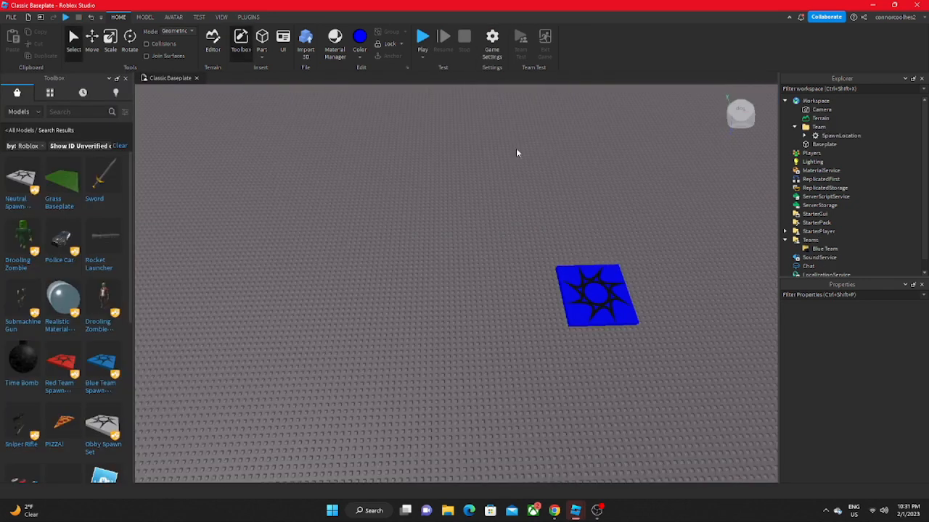
Step: Duplicate the blue SpawnLocation to a spot well beside the original and color the copy Really red
right_click_drag(516, 156, 516, 156)
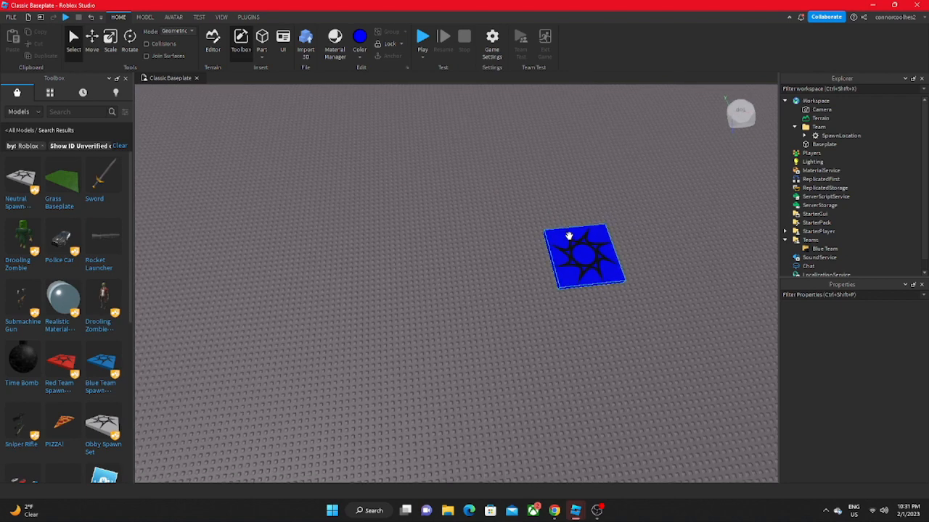
left_click(570, 234)
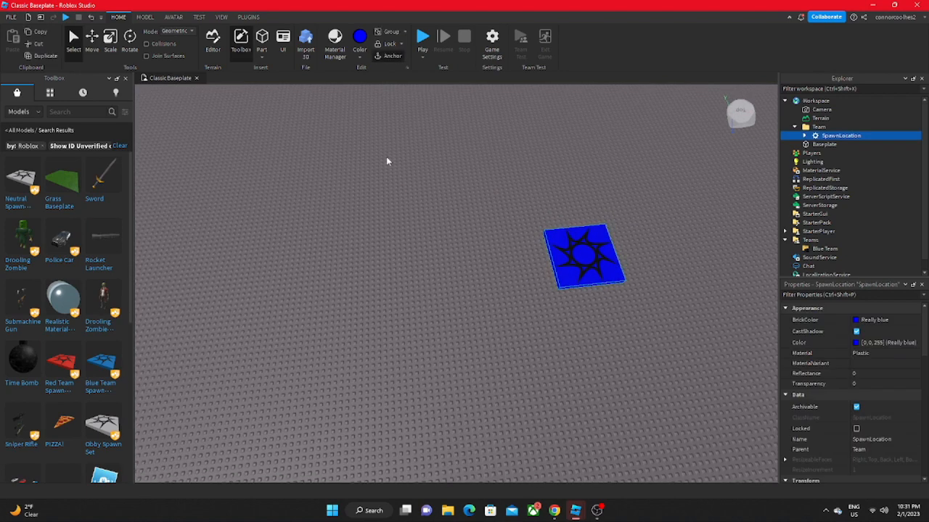
left_click(44, 53)
left_click(91, 39)
left_click_drag(556, 250, 248, 286)
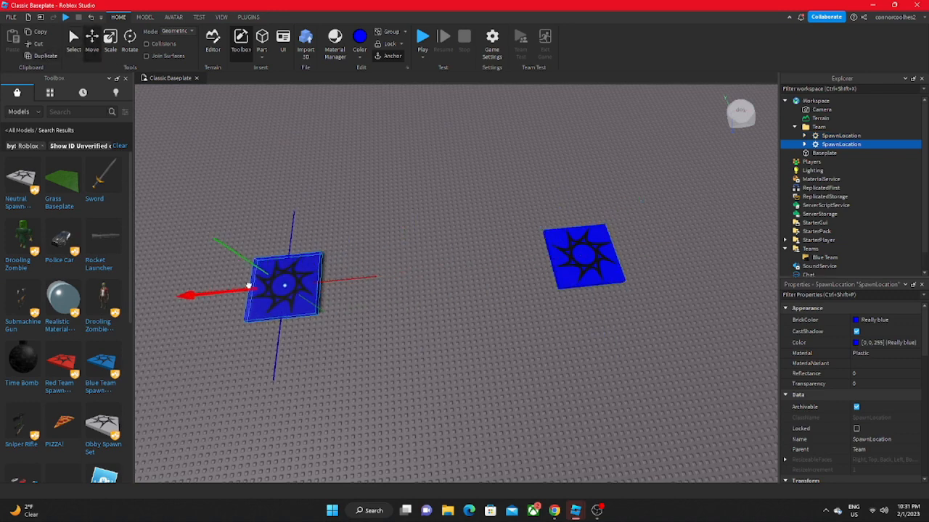
left_click(359, 43)
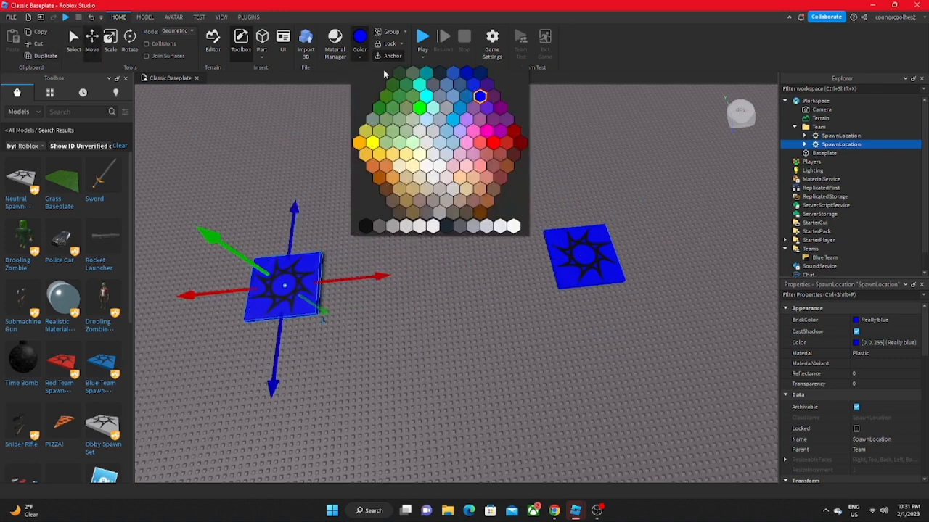
left_click(494, 143)
Step: Add a second Team object under Teams and set its TeamColor to Really red
scroll(816, 238, "down", 1)
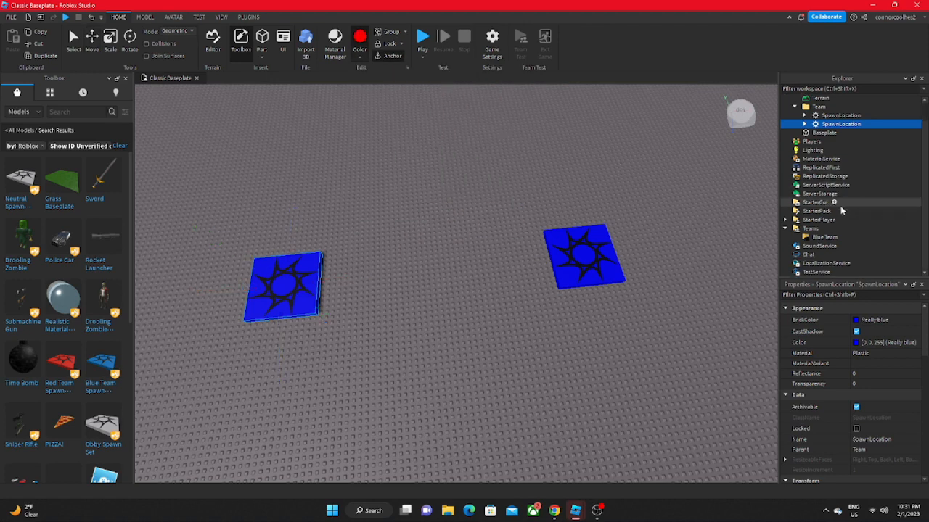
left_click(826, 228)
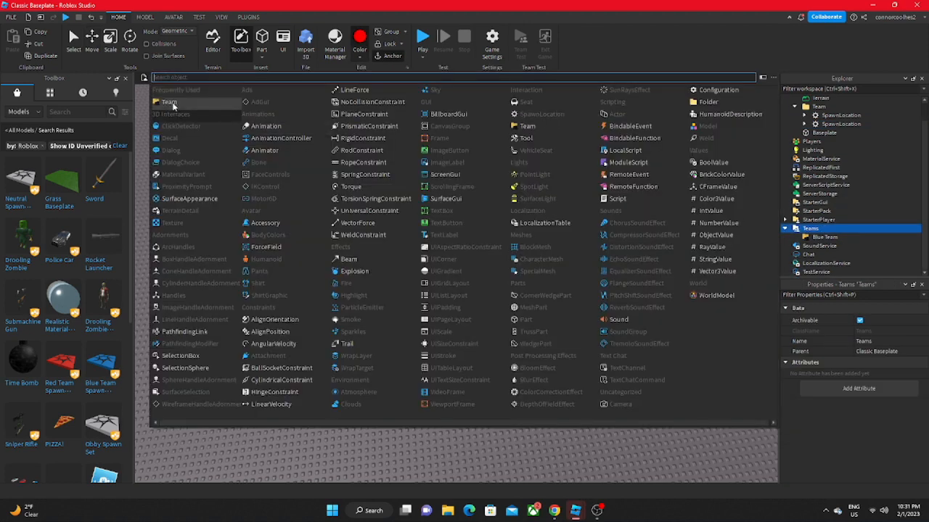
left_click(172, 102)
left_click(816, 246)
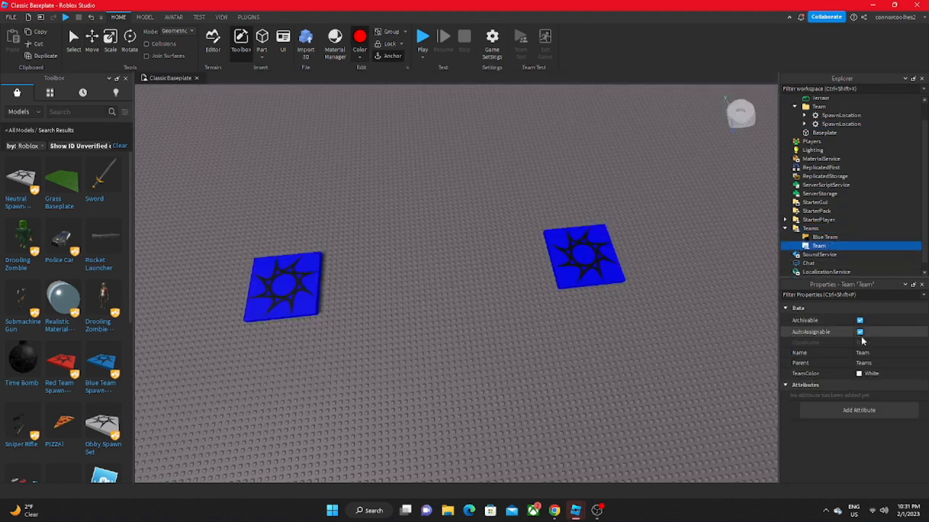
left_click(872, 377)
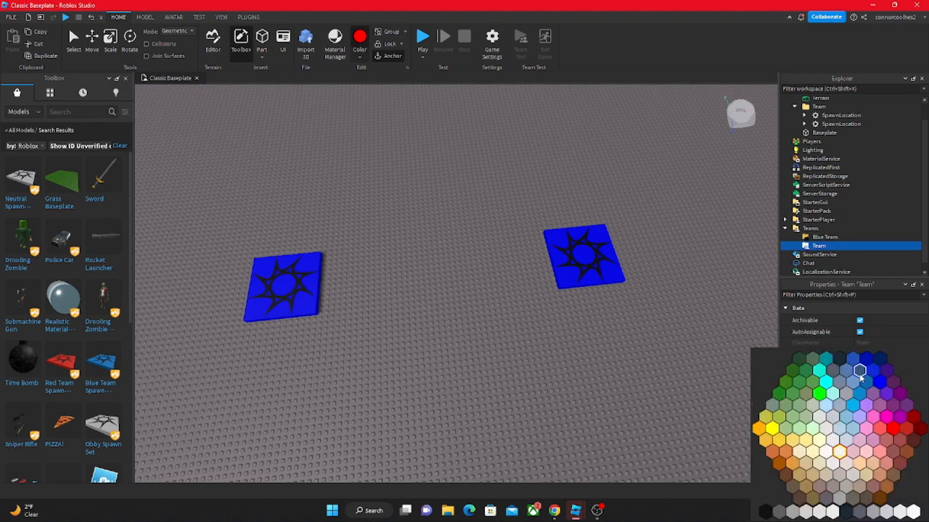
left_click(893, 428)
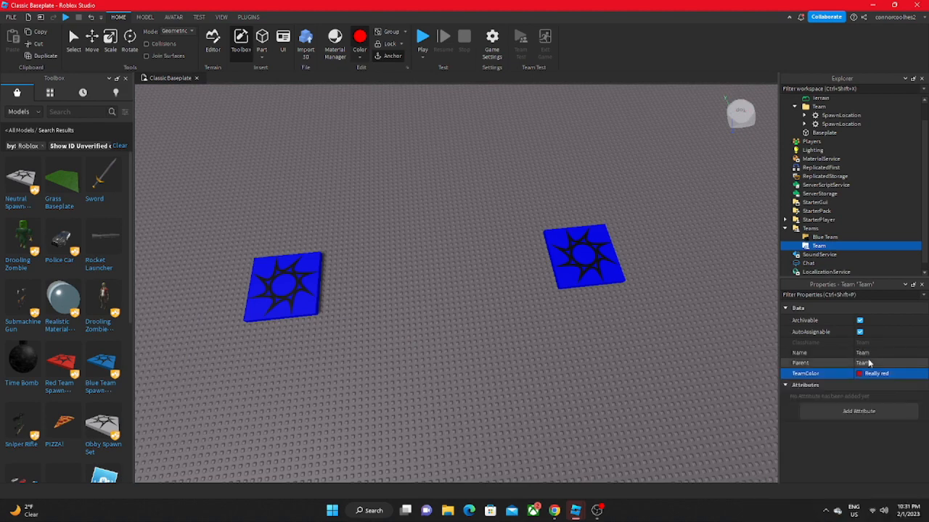
Step: Rename the new Team object under Teams to "Red Team"
left_click(870, 353)
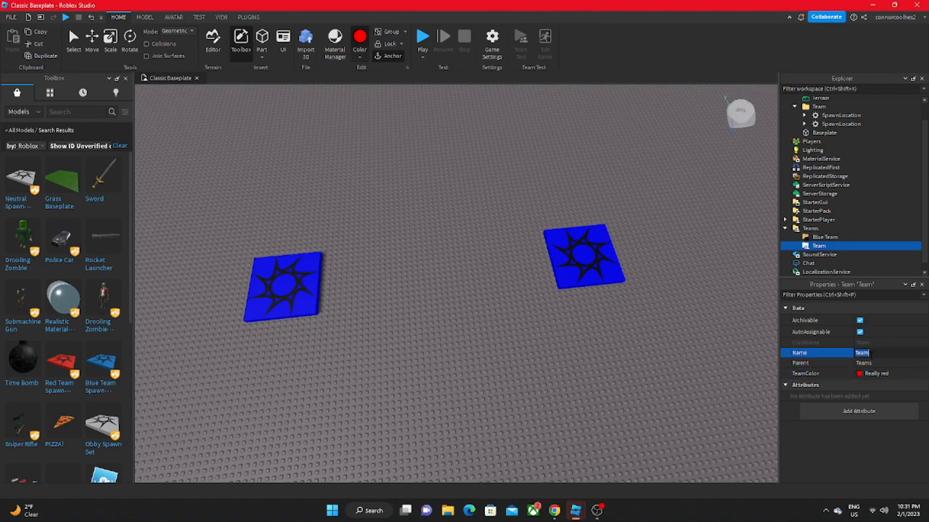
type("Red Team")
key("Return")
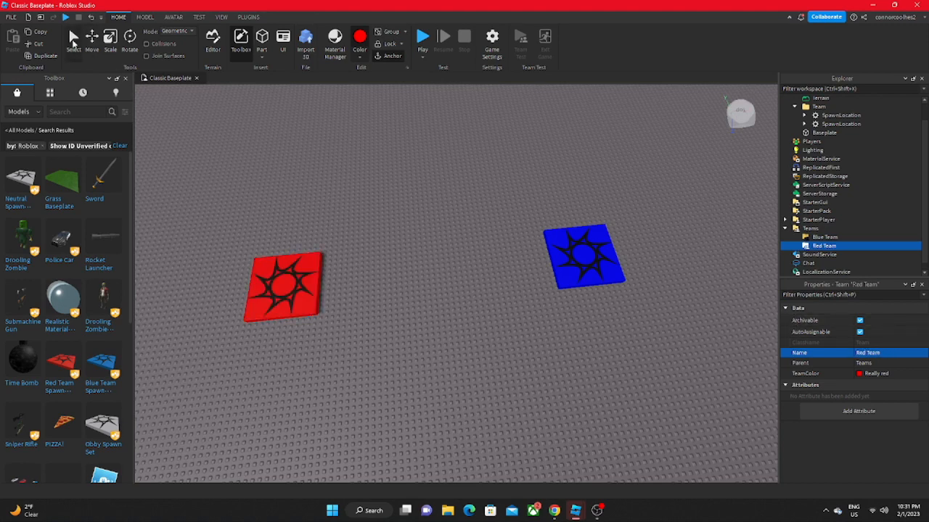
Step: Set the red SpawnLocation's TeamColor to Really red and compare it with the Red Team's color
left_click(74, 43)
left_click(293, 285)
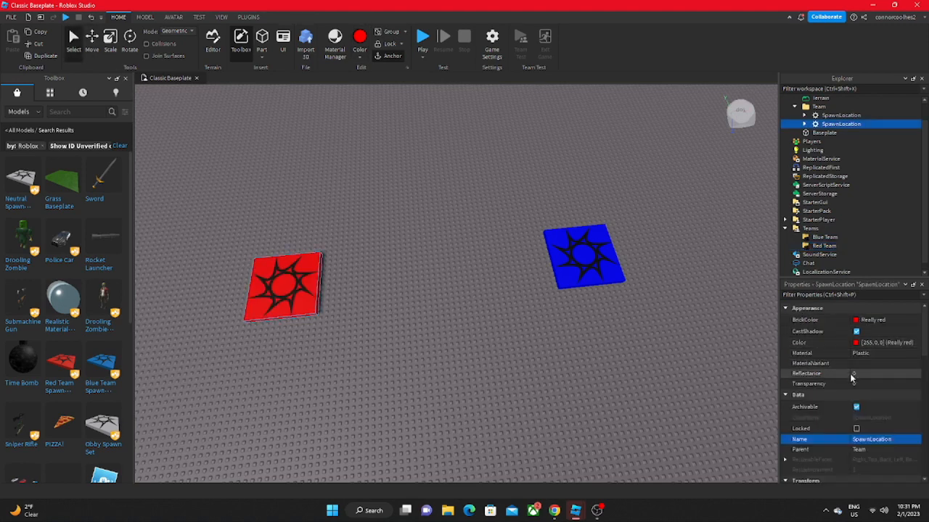
scroll(848, 351, "down", 10)
left_click(859, 434)
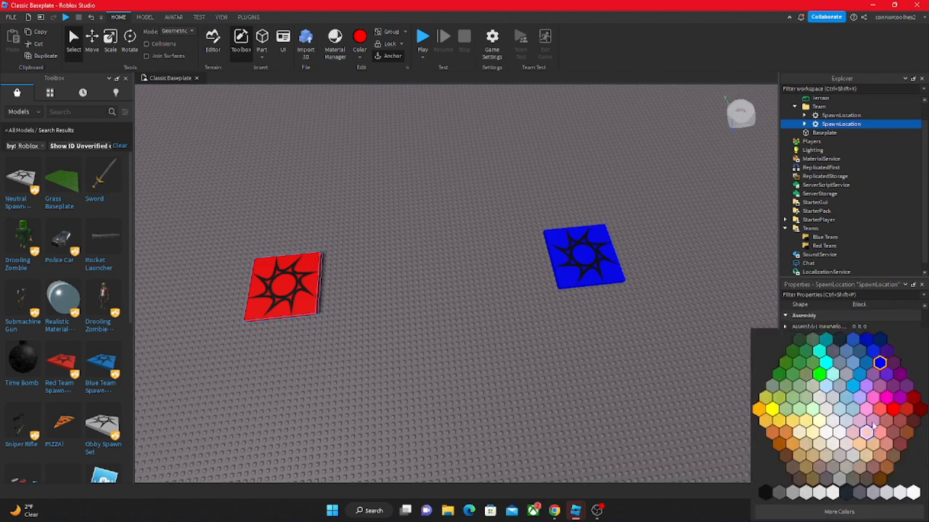
left_click(893, 409)
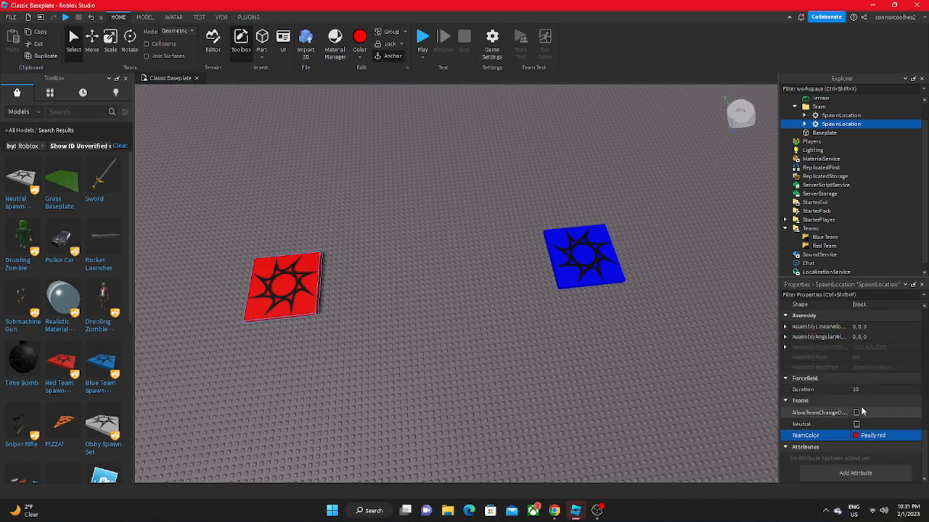
left_click(824, 245)
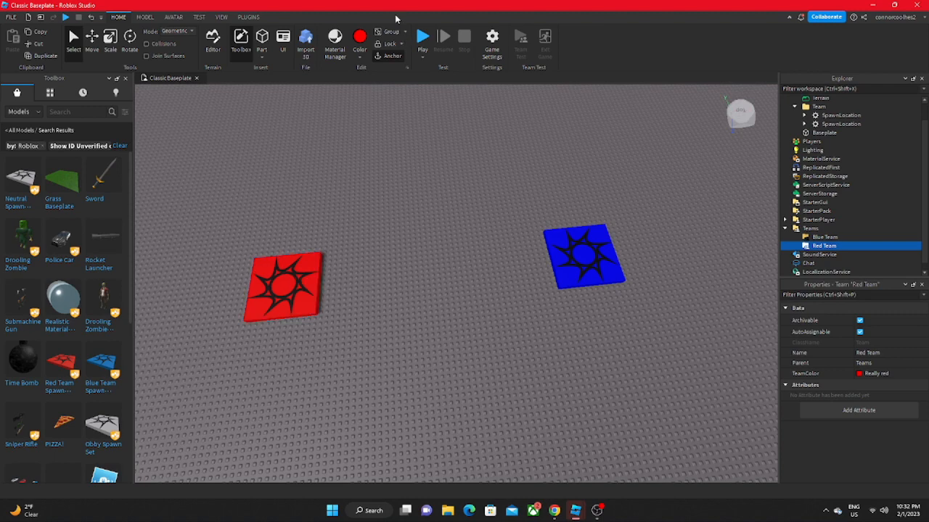
Step: Playtest the game with both teams, check the player list and spawn pads while moving around, and stop the test
left_click(421, 41)
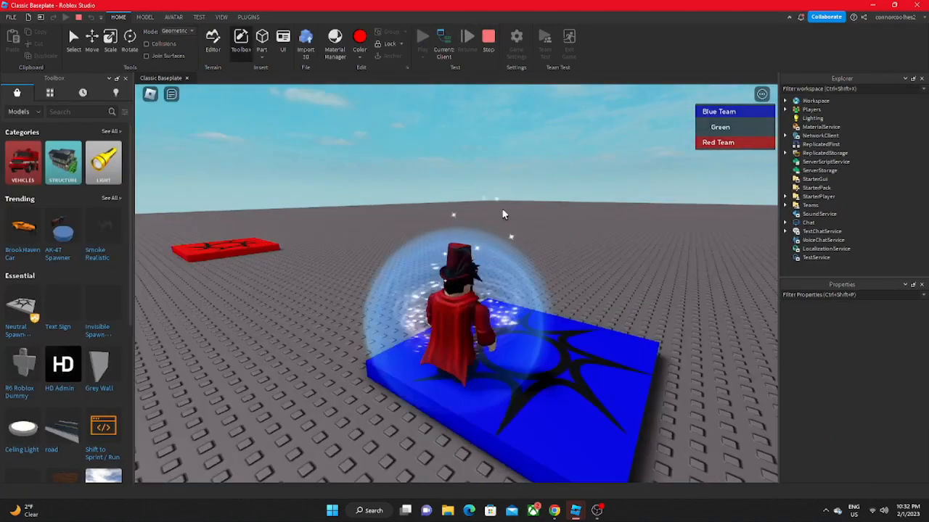
right_click_drag(502, 209, 506, 238)
key("w")
key("space")
key("w")
key("space")
key("w")
key("space")
key("w")
key("space")
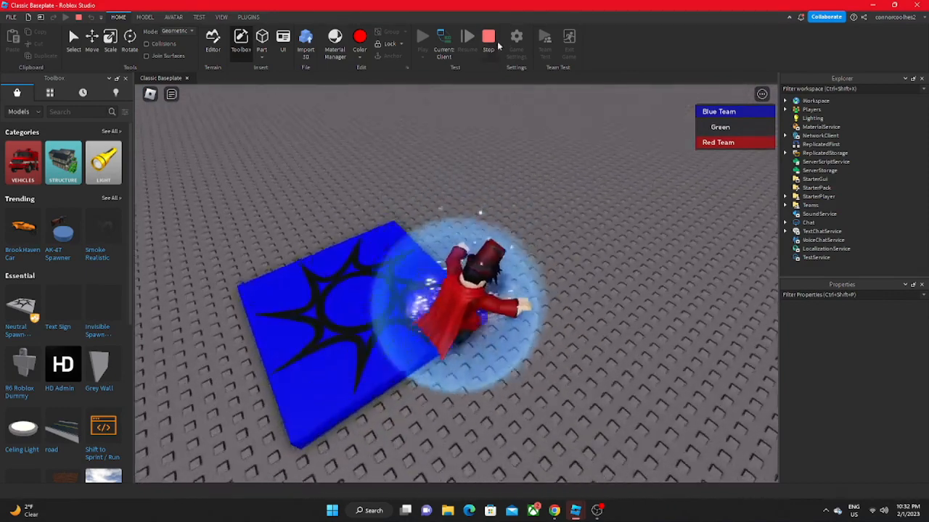
left_click(488, 40)
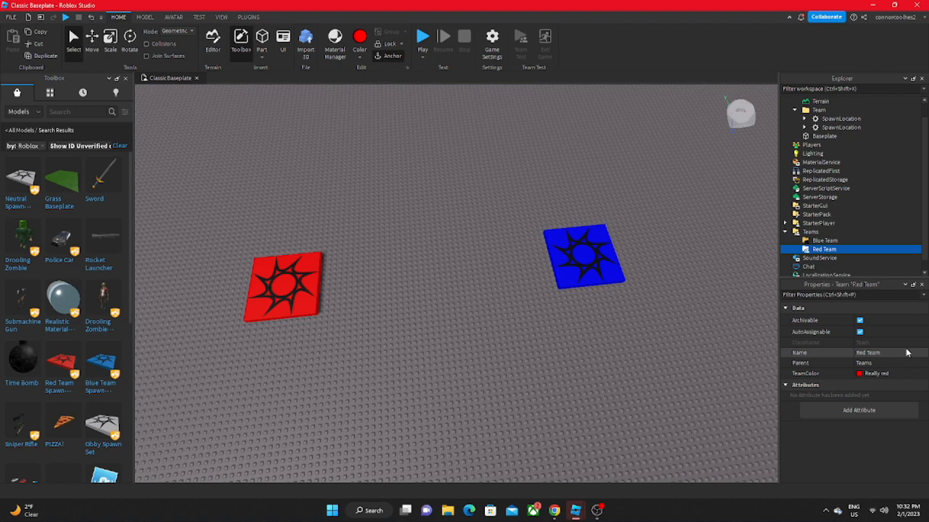
Step: Enable AllowTeamChangeOnTouch on both the red and the blue SpawnLocation
left_click(834, 128)
scroll(842, 385, "down", 10)
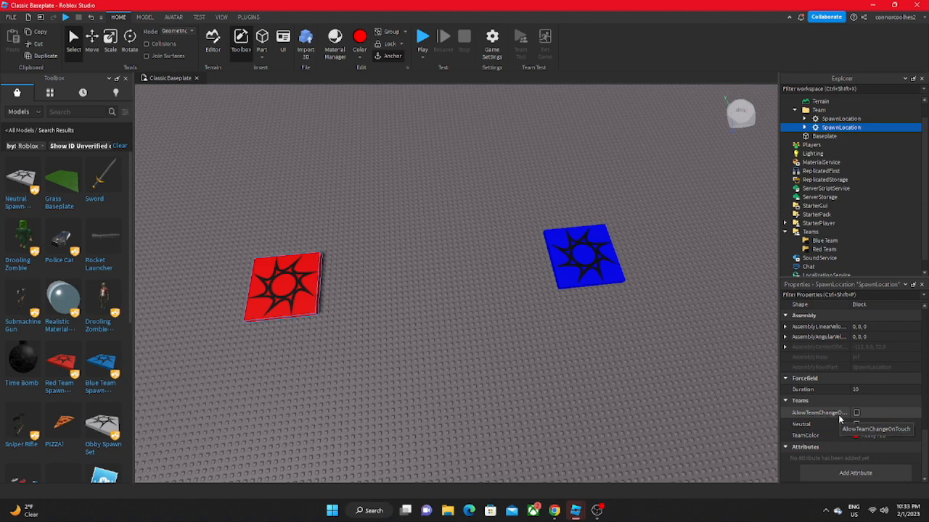
left_click(856, 414)
left_click(840, 118)
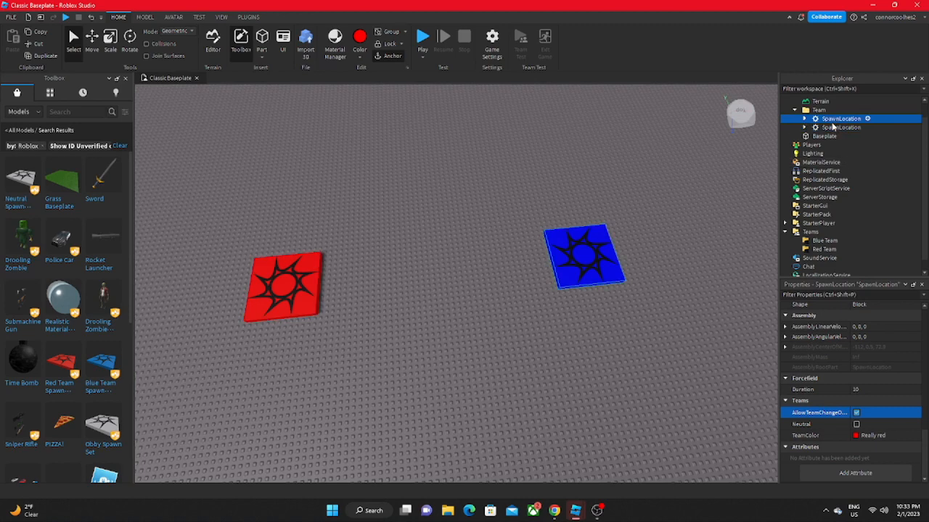
left_click(857, 413)
left_click(621, 360)
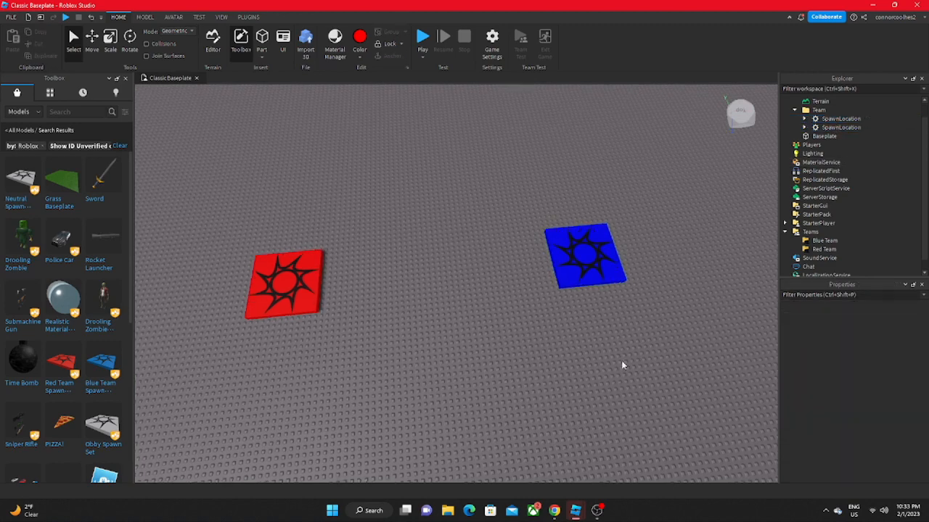
Step: Playtest switching teams by walking the character from the blue spawn pad onto the red one, and stop the test
right_click_drag(621, 361, 599, 396)
left_click(421, 42)
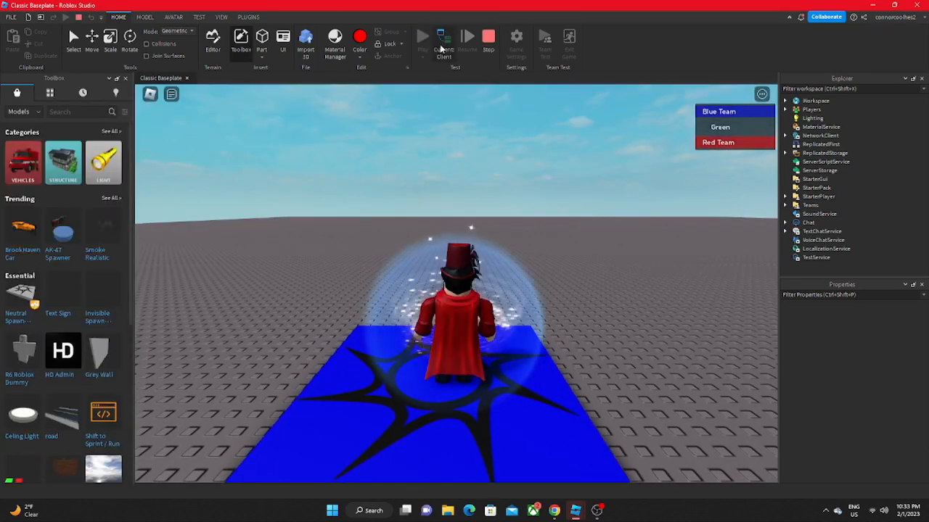
right_click_drag(425, 222, 425, 234)
key("w")
key("w")
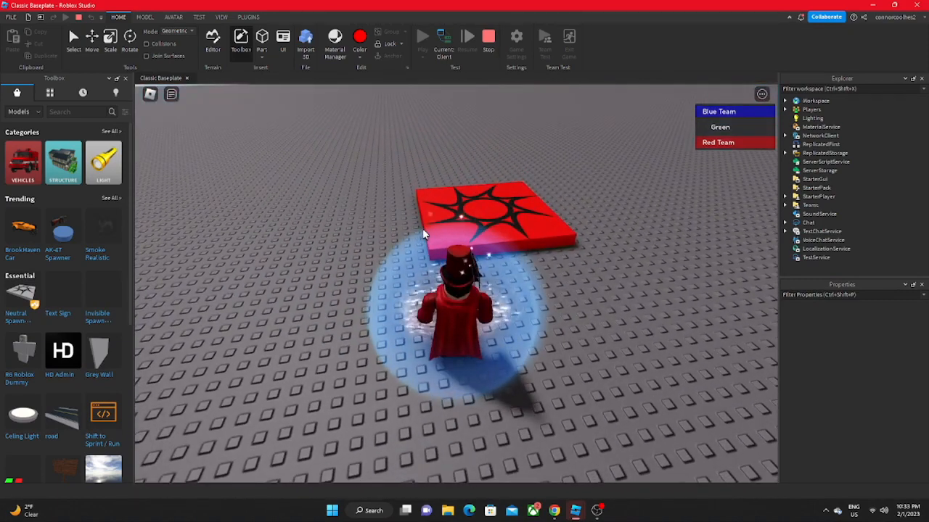
key("w")
right_click_drag(425, 234, 425, 235)
key("space")
key("w")
key("w")
key("space")
key("w")
key("space")
key("a")
key("space")
key("w")
key("space")
key("w")
key("space")
key("w")
key("space")
left_click(487, 51)
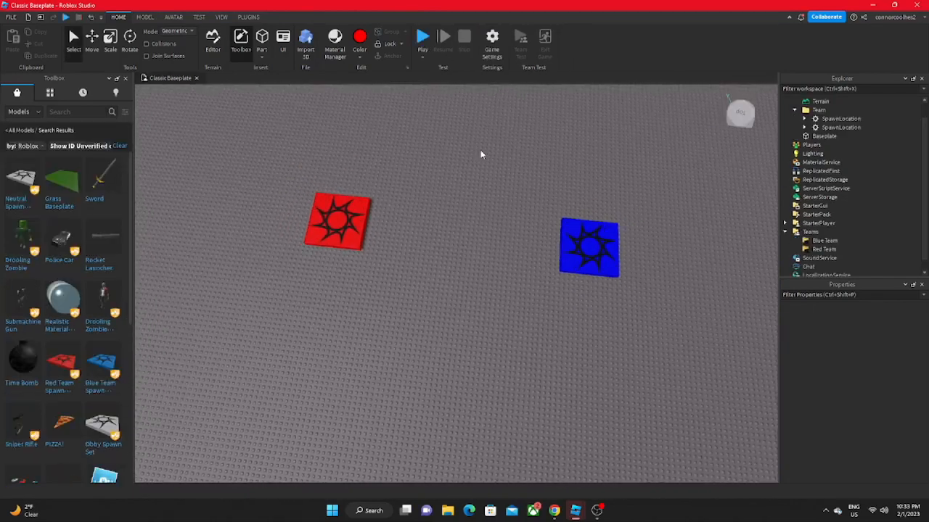